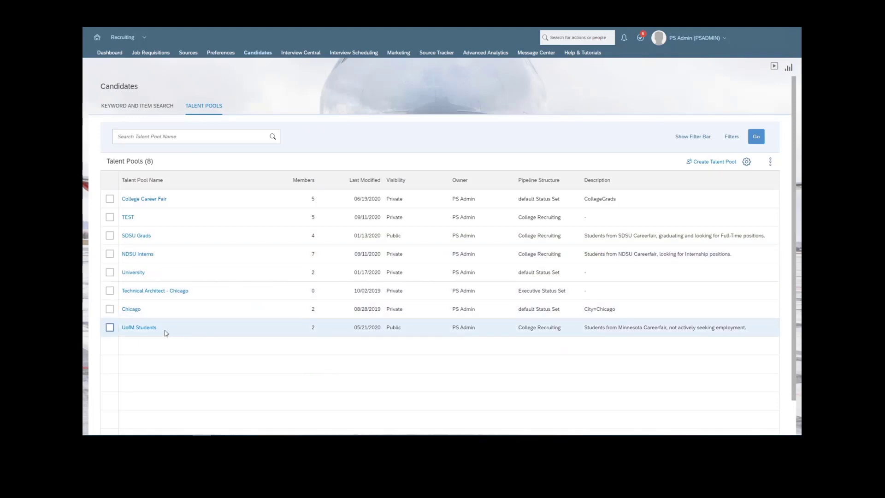
# - Mark the SDSU Grads talent pool and open it in the Edit Talent Pool dialog
pyautogui.moveTo(166, 333); pyautogui.dragTo(122, 328)
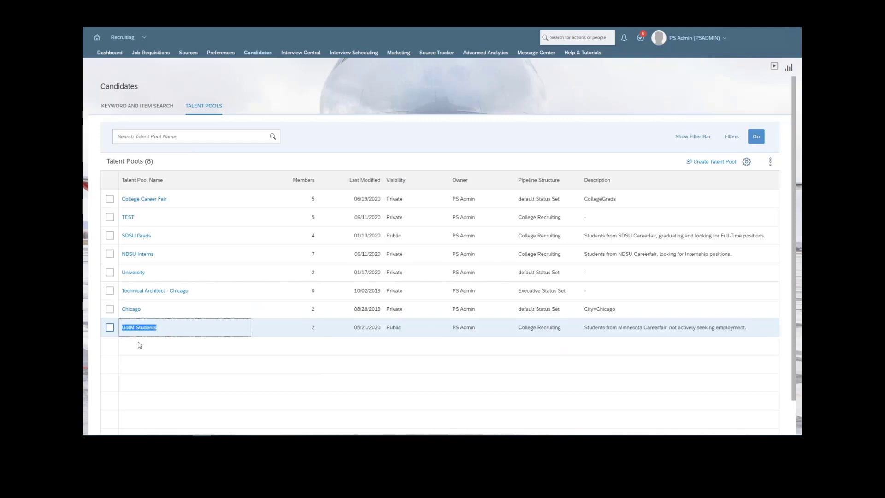
pyautogui.click(178, 353)
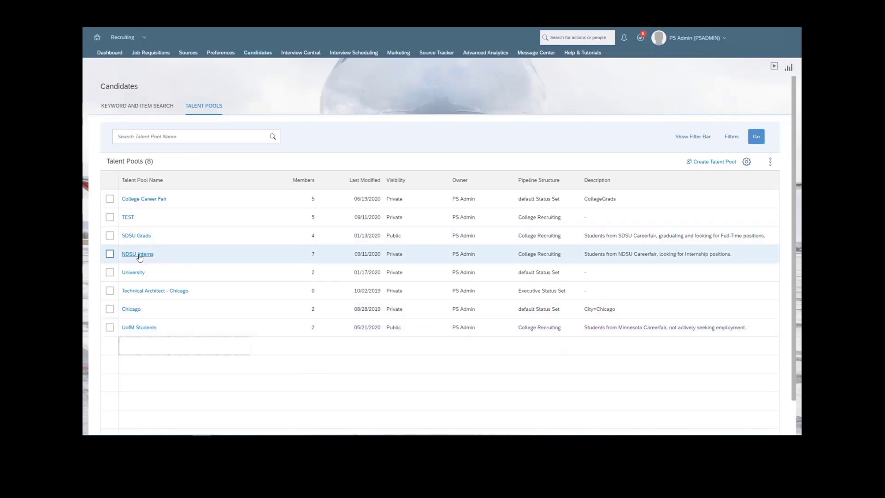
pyautogui.click(110, 236)
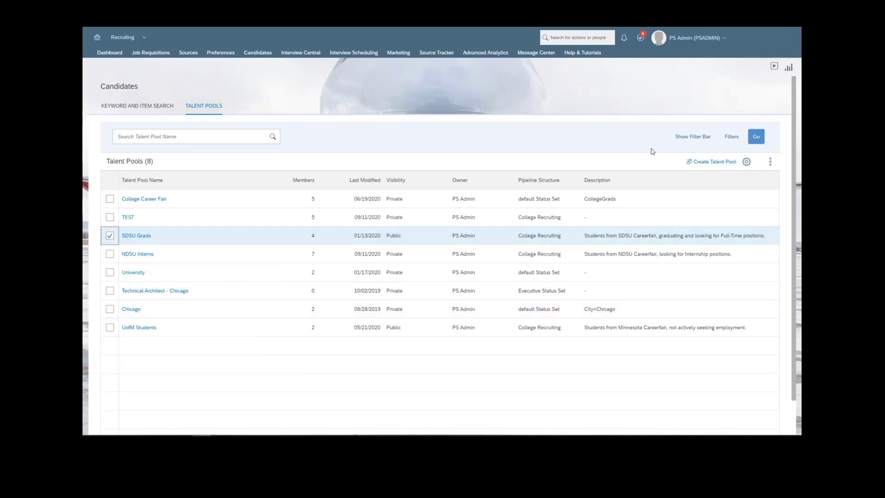
pyautogui.click(770, 162)
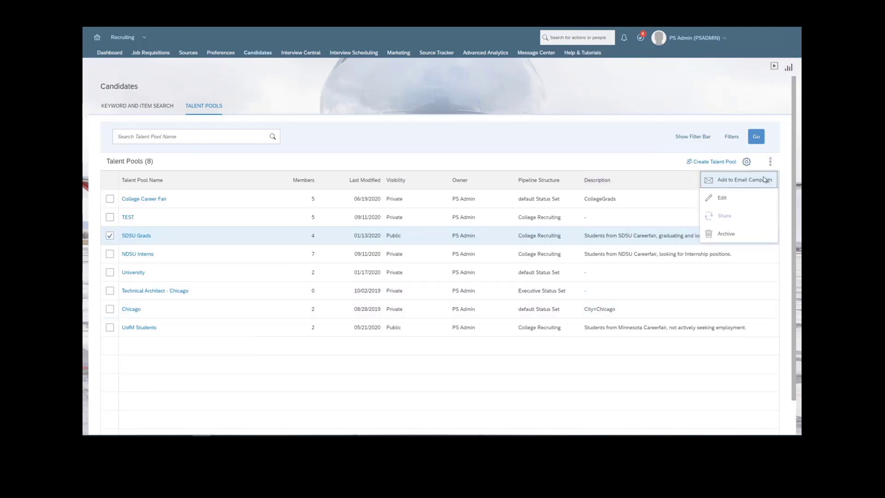
pyautogui.click(732, 197)
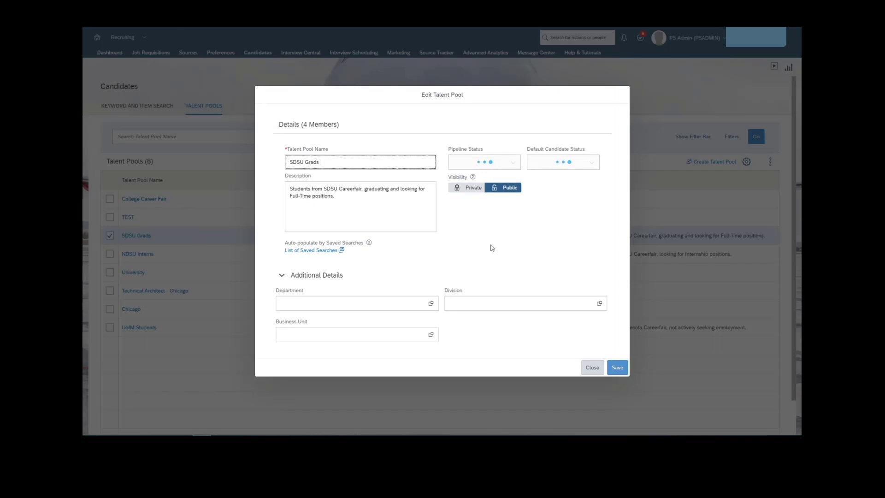
pyautogui.tripleClick(355, 165)
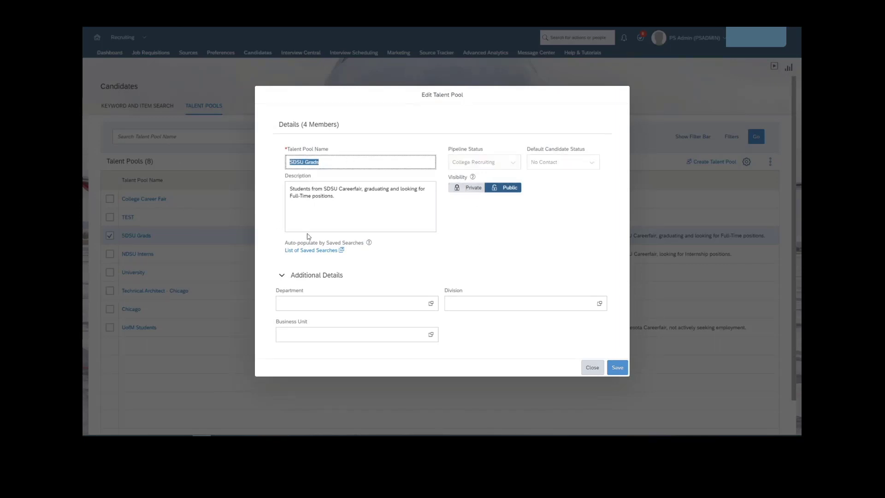
pyautogui.click(493, 233)
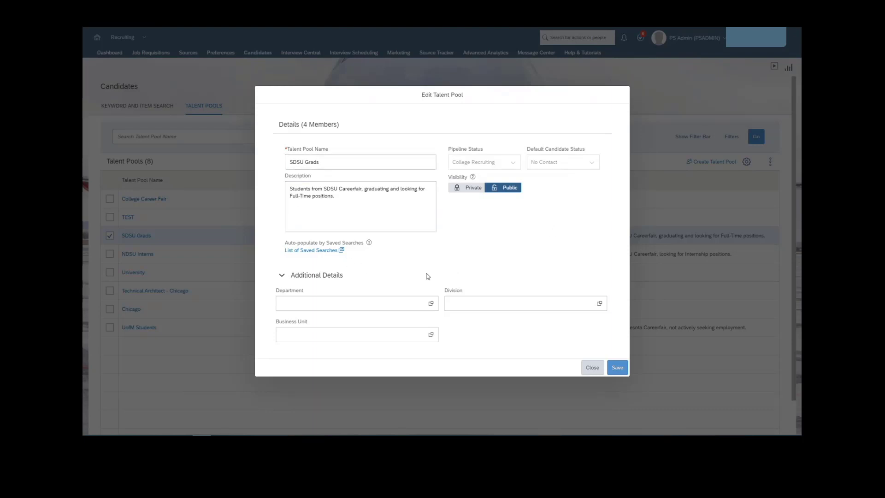
# - Search 'business' and add the Business + Marketing saved search to the SDSU Grads pool
pyautogui.click(322, 253)
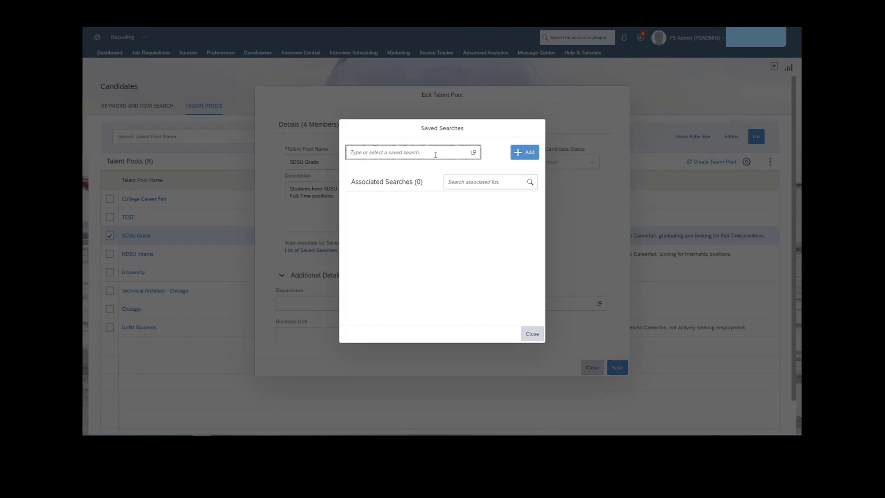
pyautogui.write('business + Marketing')
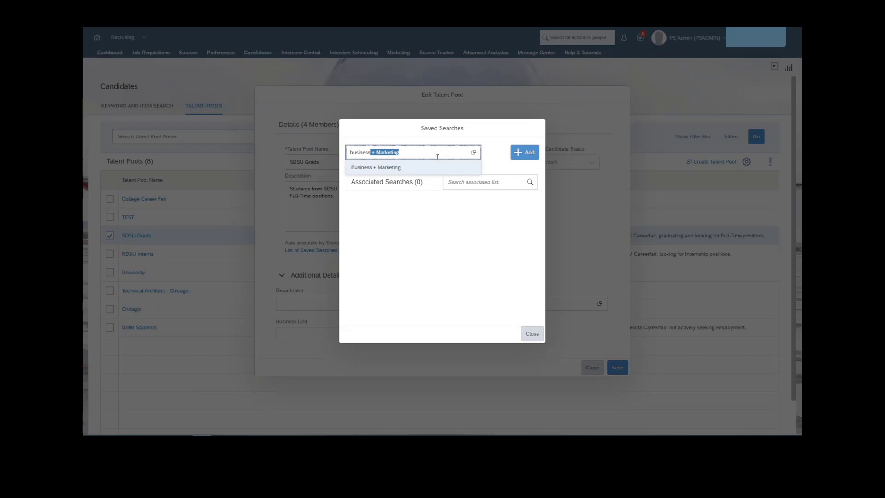
pyautogui.click(422, 169)
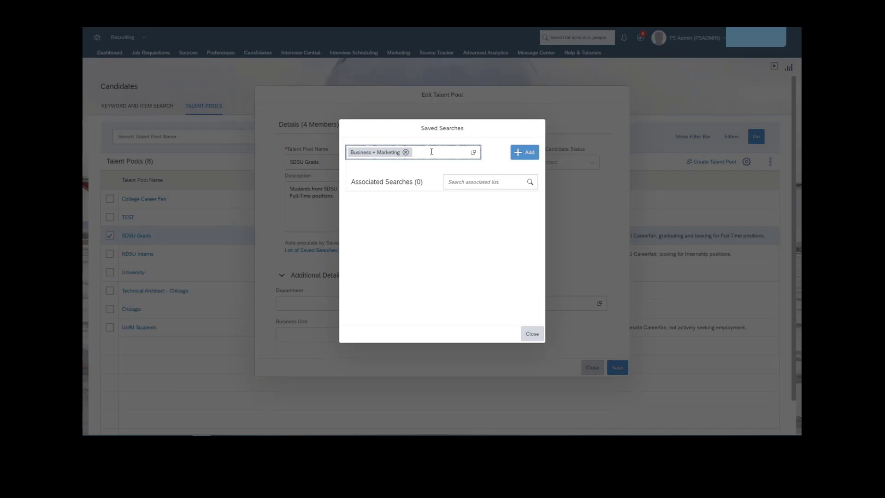
pyautogui.write('col')
pyautogui.press('BackSpace')
pyautogui.press('BackSpace')
pyautogui.press('BackSpace')
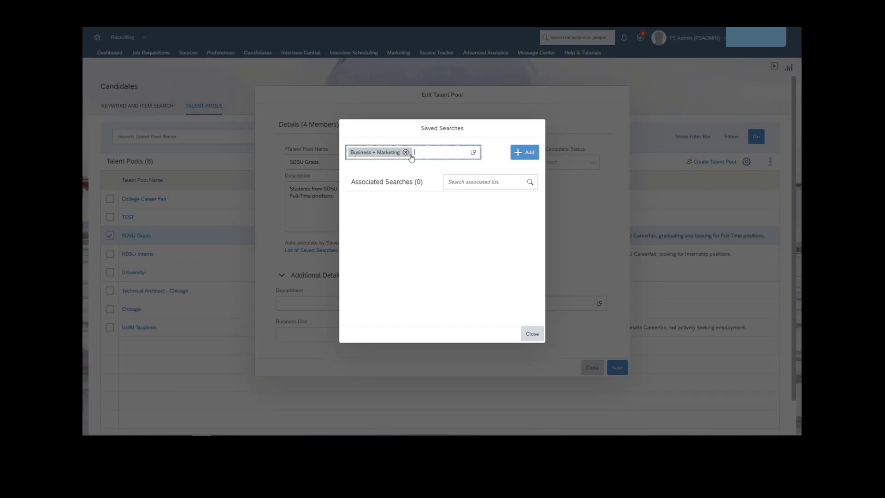
pyautogui.click(530, 155)
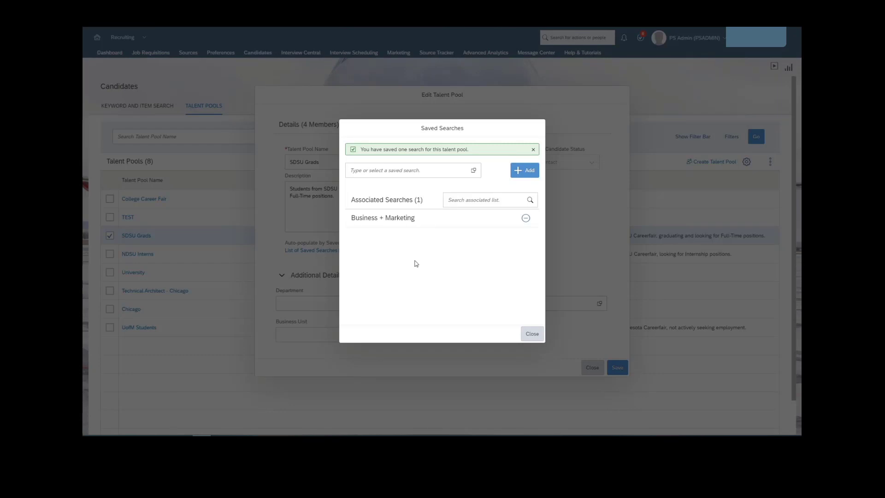
pyautogui.click(532, 333)
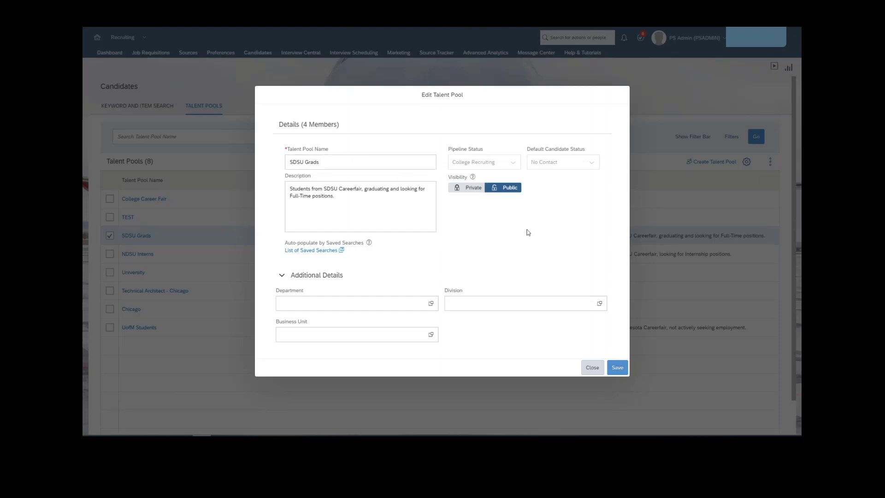
# - Toggle visibility to Private, then close the editor discarding changes so SDSU Grads stays Public
pyautogui.click(477, 193)
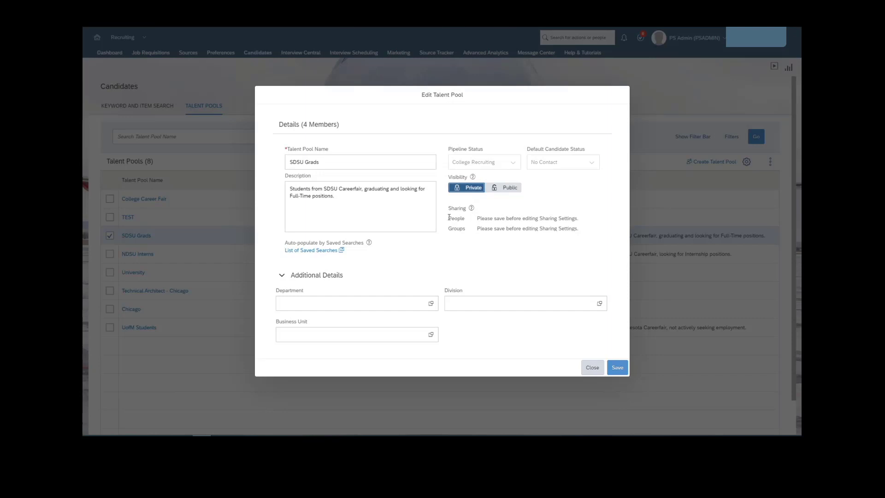
pyautogui.moveTo(449, 217); pyautogui.dragTo(455, 218)
pyautogui.click(514, 257)
pyautogui.click(592, 368)
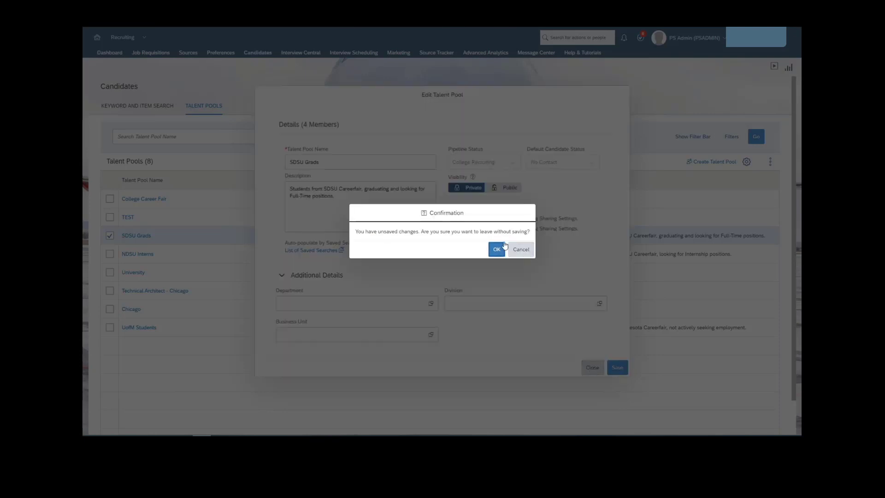
pyautogui.click(497, 249)
# - Pick Department and Division filters, cancel both filter dialogs, and deselect SDSU Grads
pyautogui.click(703, 141)
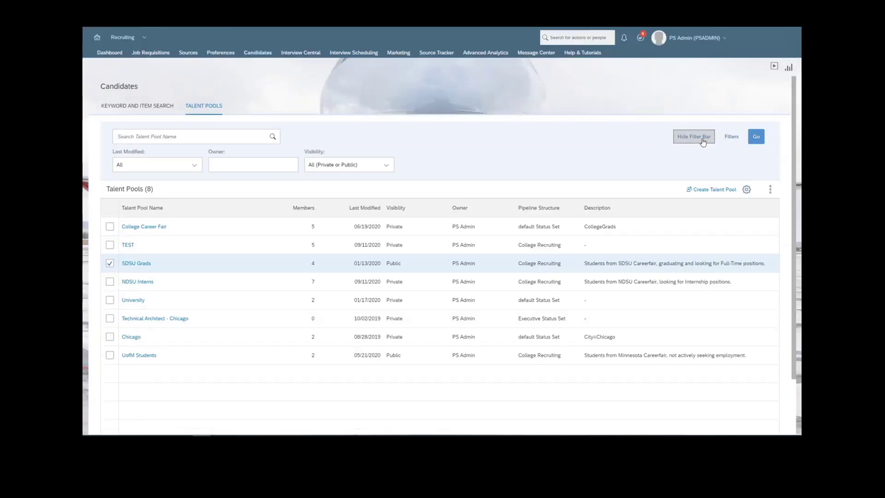
pyautogui.click(732, 135)
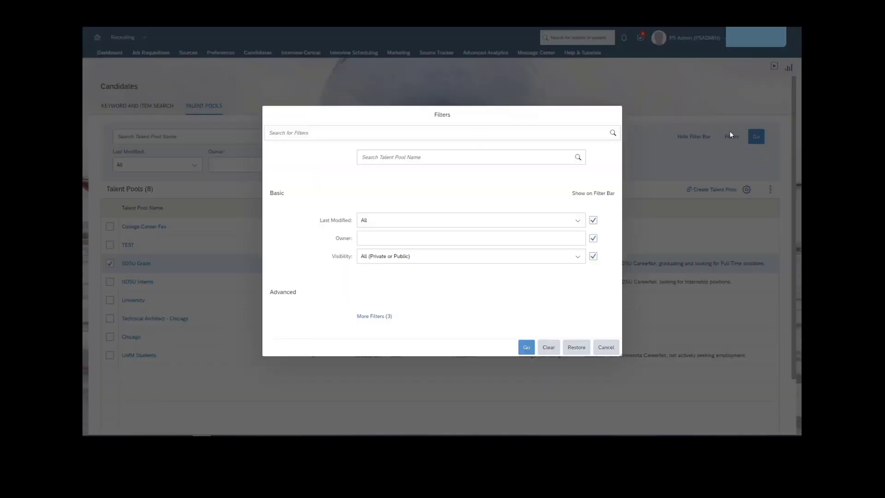
pyautogui.click(380, 318)
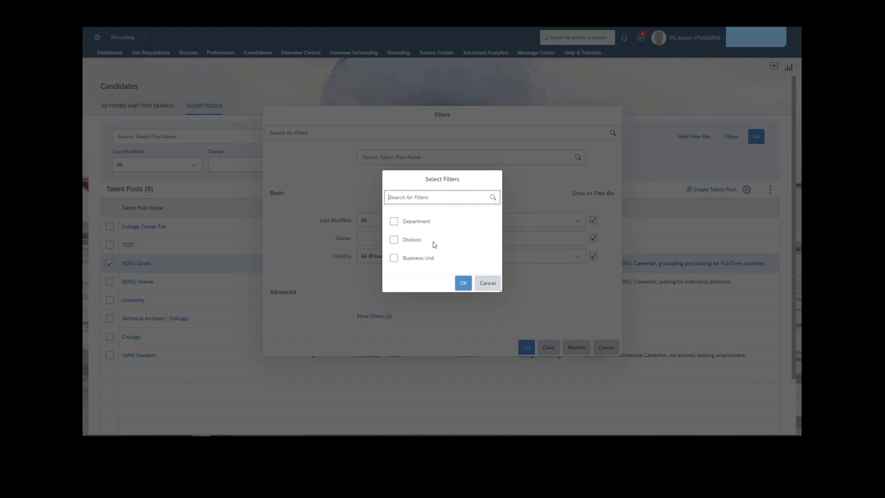
pyautogui.click(394, 221)
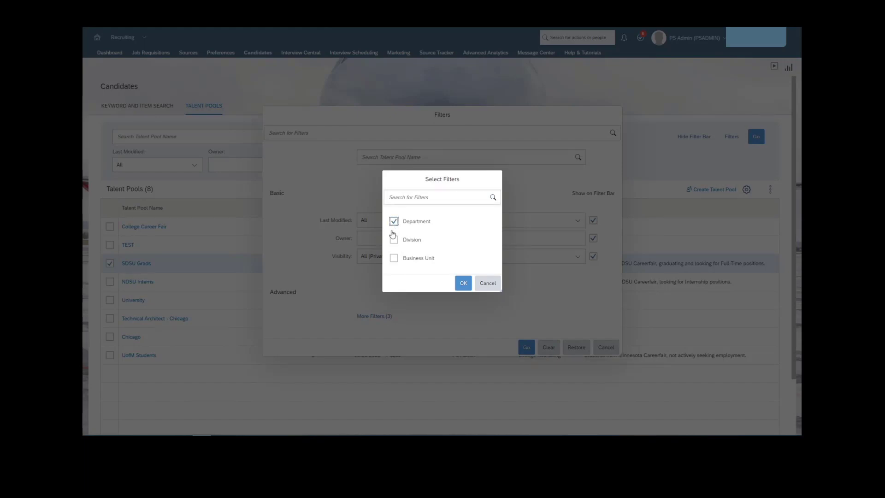
pyautogui.click(393, 241)
pyautogui.click(488, 283)
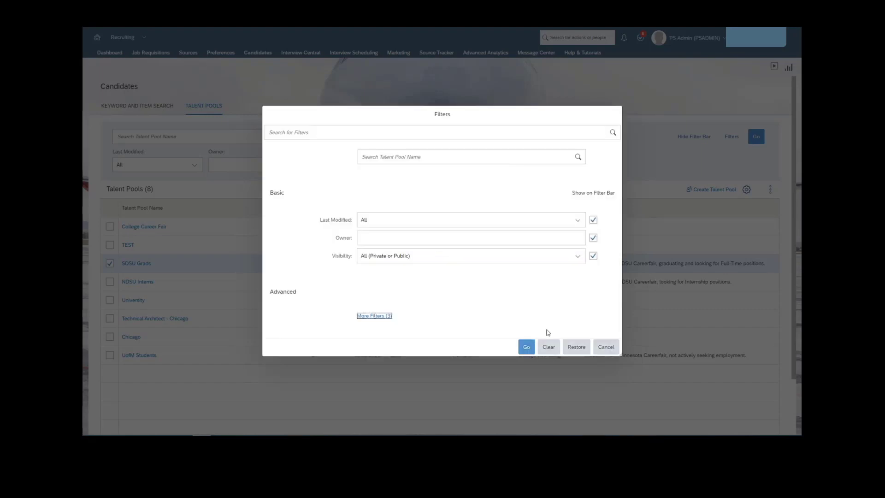
pyautogui.click(606, 347)
pyautogui.click(290, 393)
pyautogui.click(113, 266)
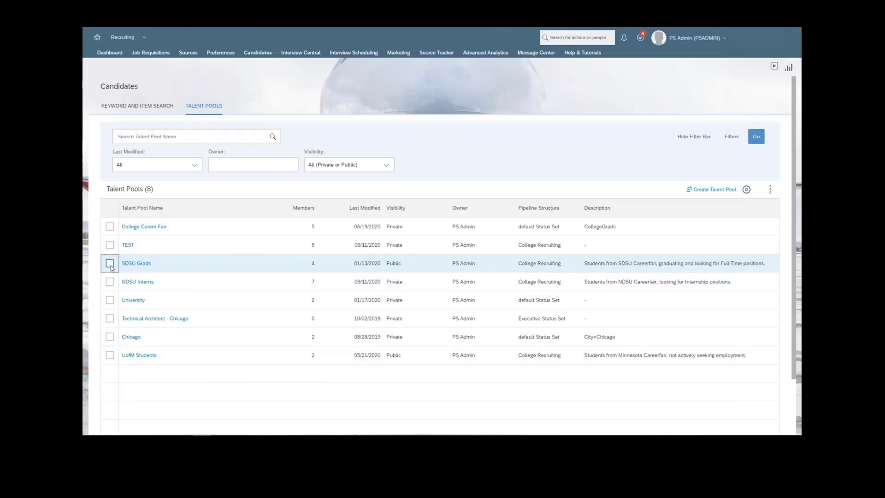
# - Open the SDSU Grads pool page listing its 2 No Contact candidates
pyautogui.click(142, 266)
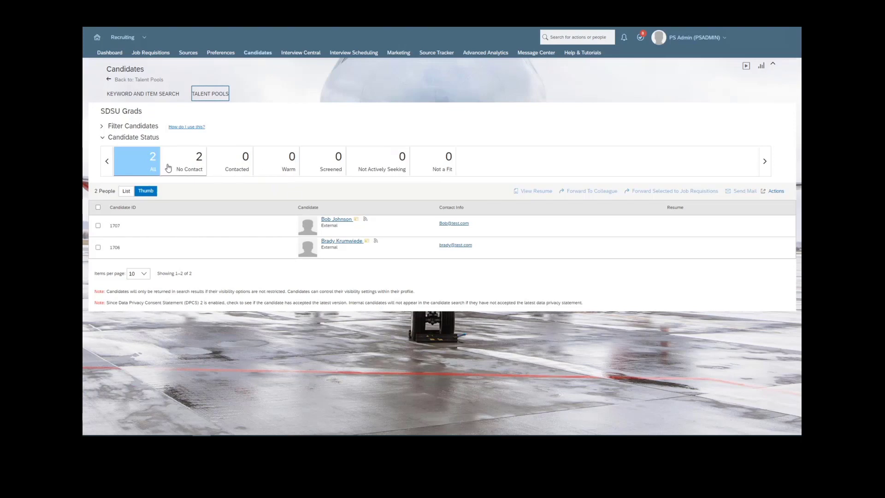
pyautogui.click(196, 190)
# - Change the first candidate's status from No Contact to Contacted and view the Contacted group
pyautogui.click(98, 225)
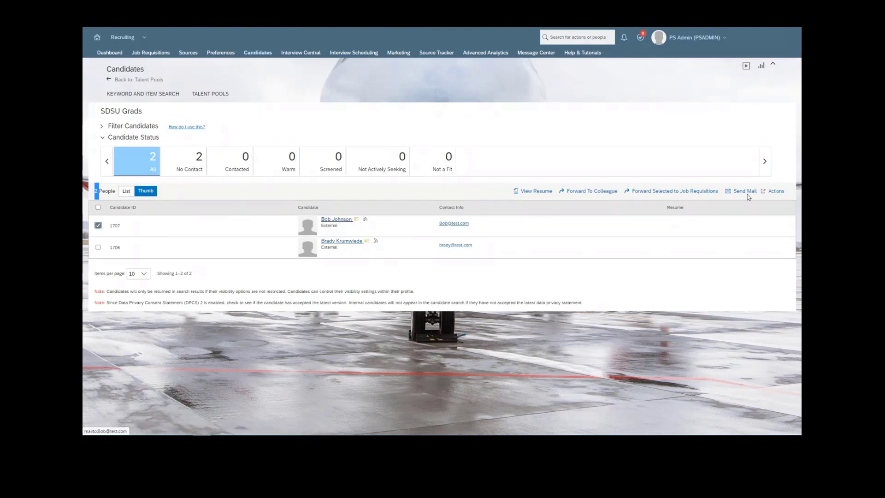
pyautogui.click(775, 191)
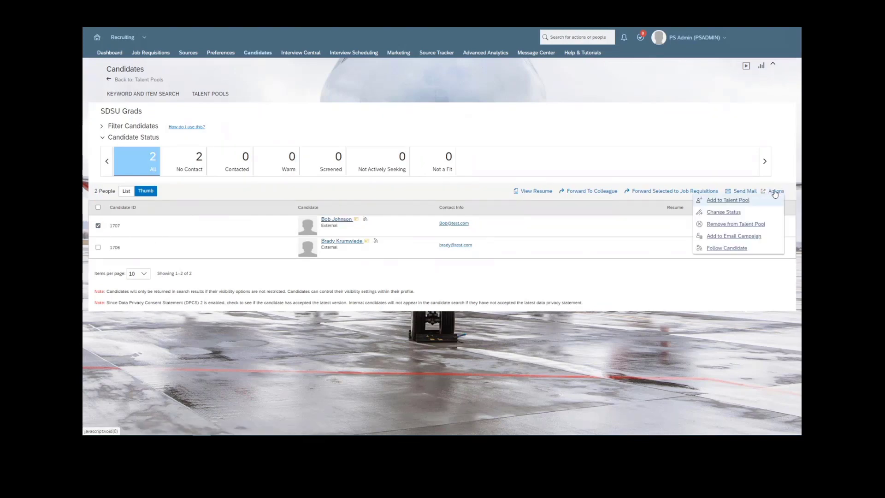
pyautogui.click(729, 213)
pyautogui.click(431, 215)
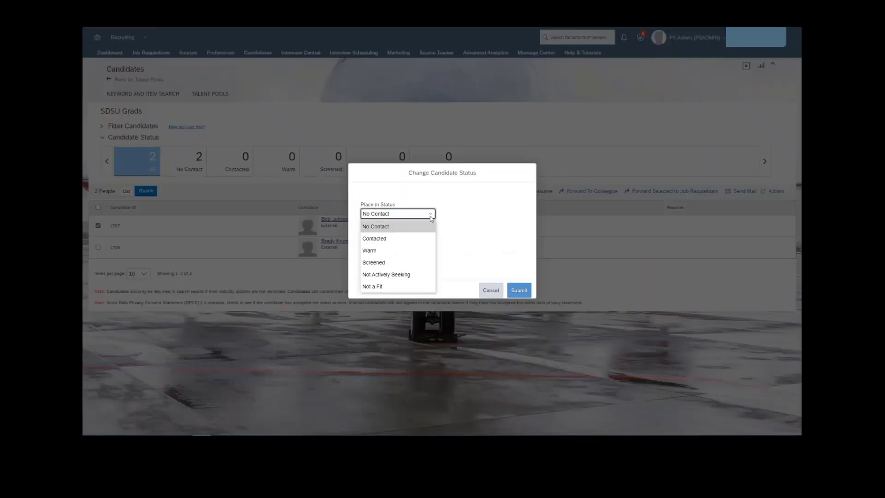
pyautogui.click(375, 238)
pyautogui.click(519, 290)
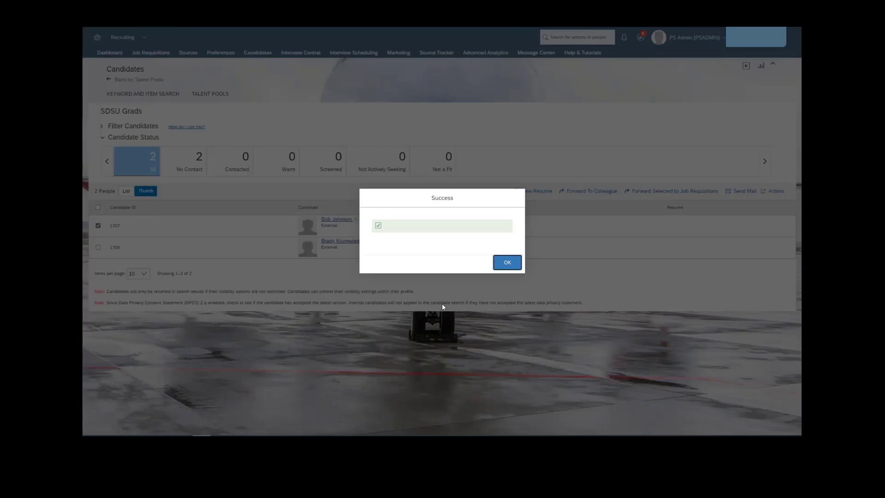
pyautogui.click(507, 265)
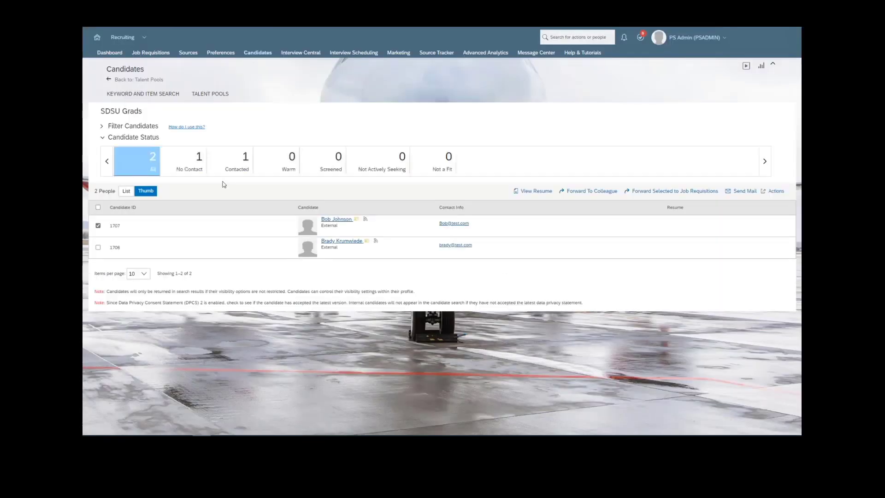
pyautogui.click(235, 163)
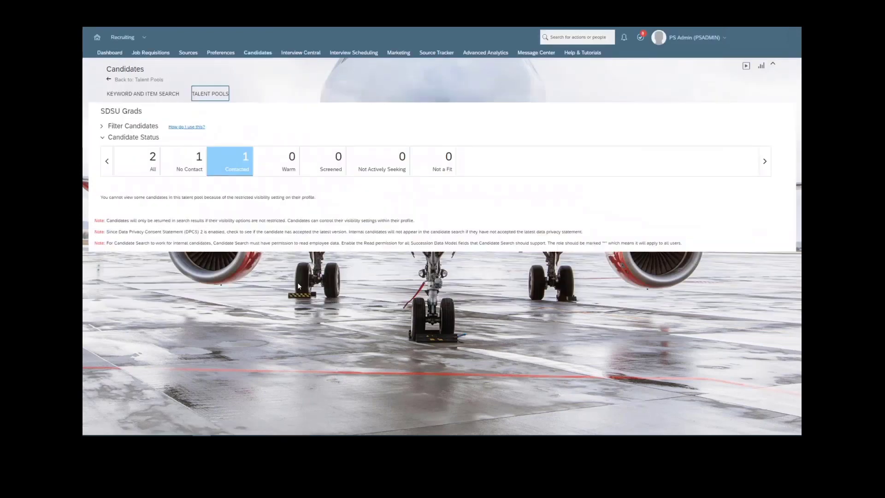
# - Return to the All tile listing both candidates and expand the Filter Candidates criteria
pyautogui.click(137, 157)
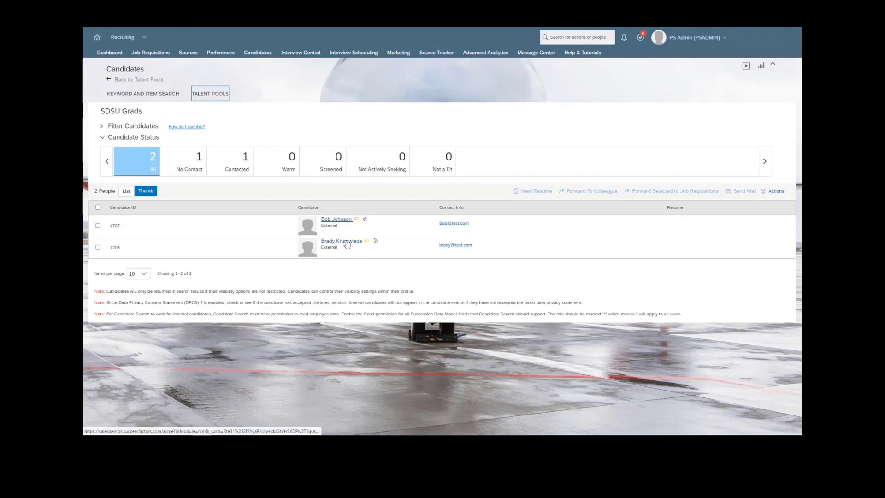
pyautogui.click(775, 191)
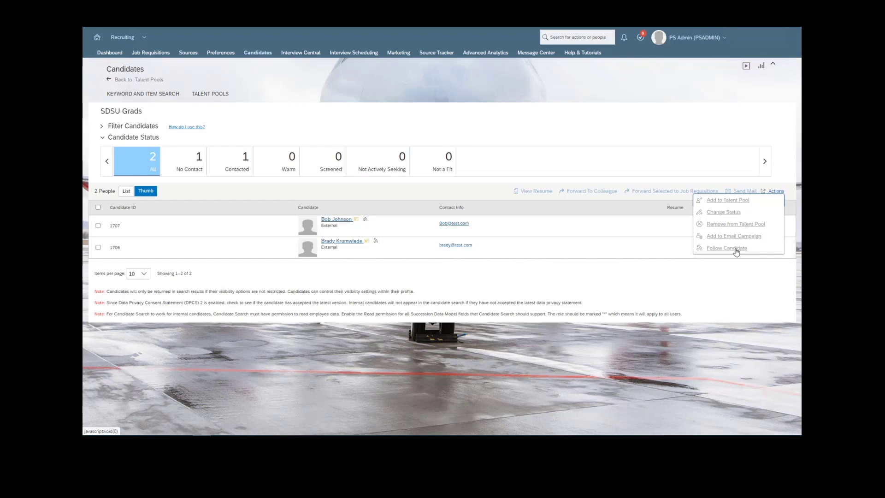
pyautogui.click(332, 286)
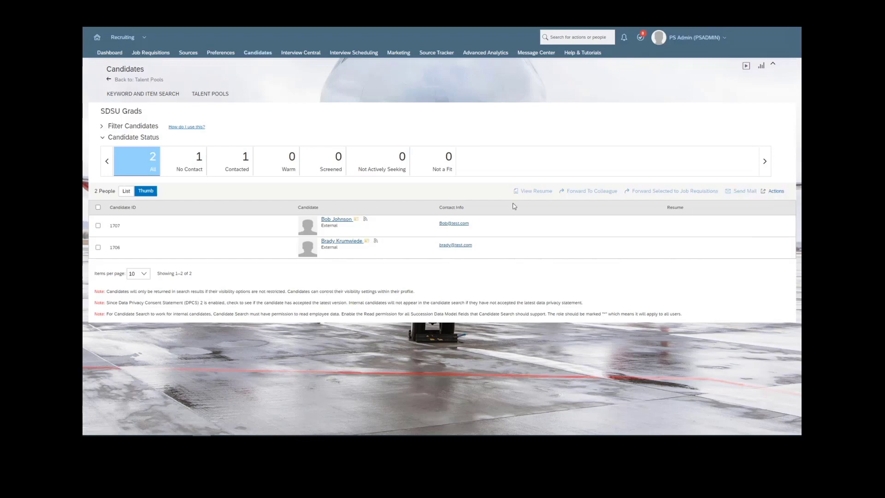
pyautogui.click(102, 127)
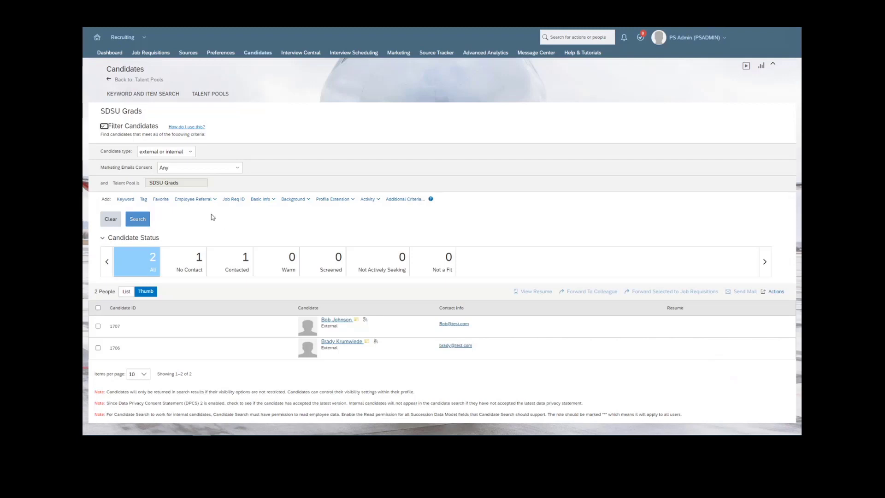
# - Add a Profile Extension 'What is your major?' criterion to the candidate filter
pyautogui.click(152, 183)
pyautogui.moveTo(207, 183); pyautogui.dragTo(110, 184)
pyautogui.click(235, 243)
pyautogui.click(352, 201)
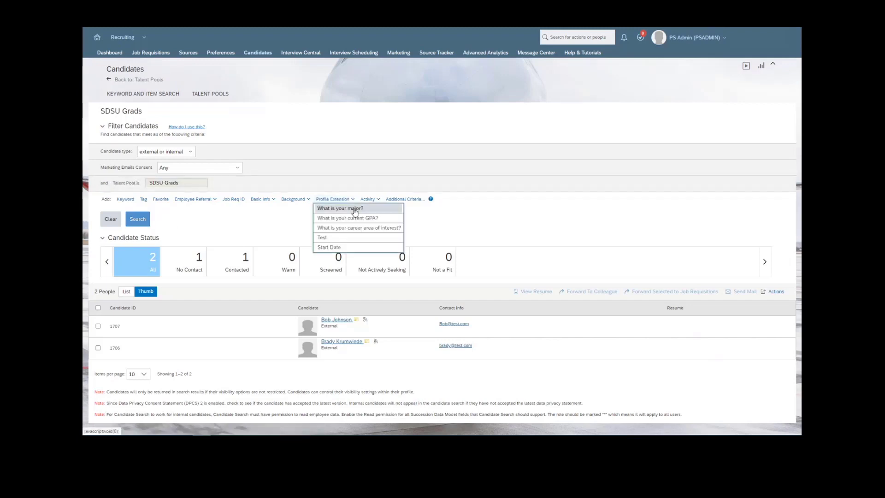
pyautogui.click(340, 206)
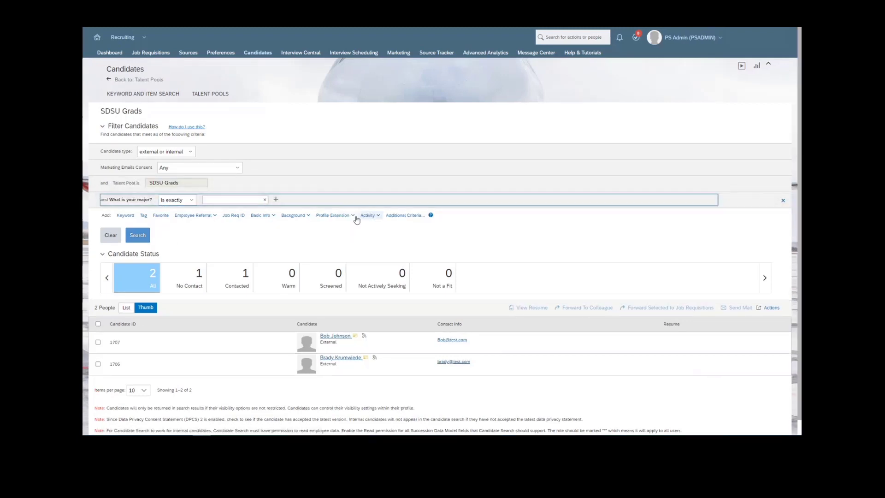
# - Add a Basic Info Country criterion, leaving it at No Selection
pyautogui.click(260, 215)
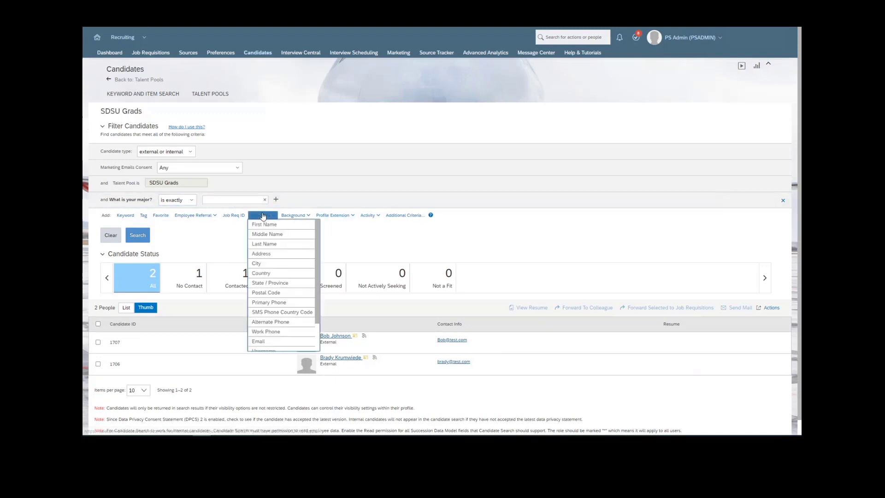
pyautogui.click(282, 273)
pyautogui.click(193, 217)
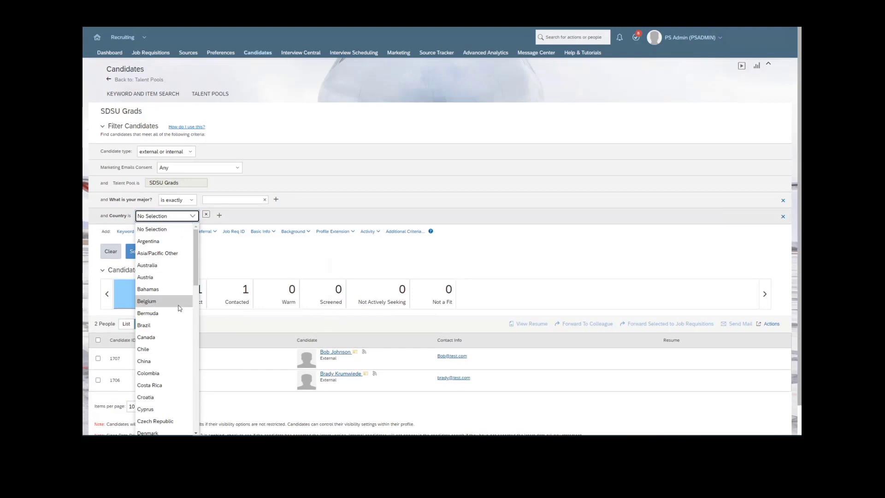
pyautogui.click(268, 265)
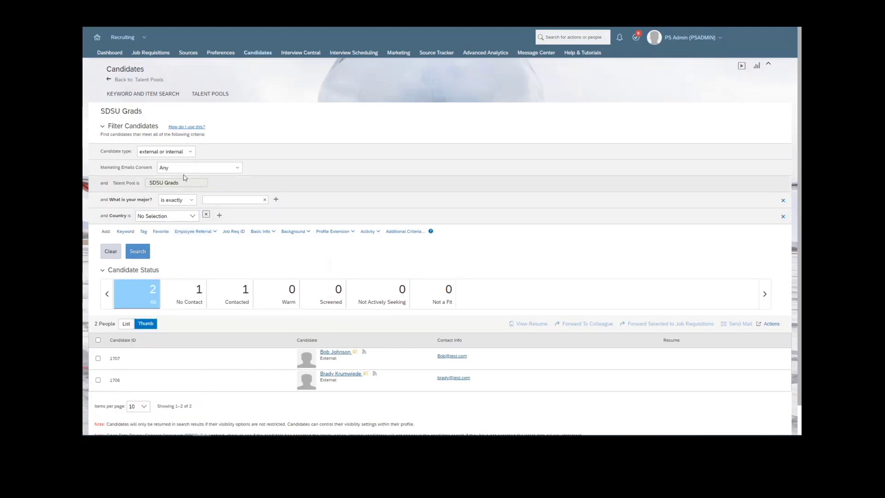